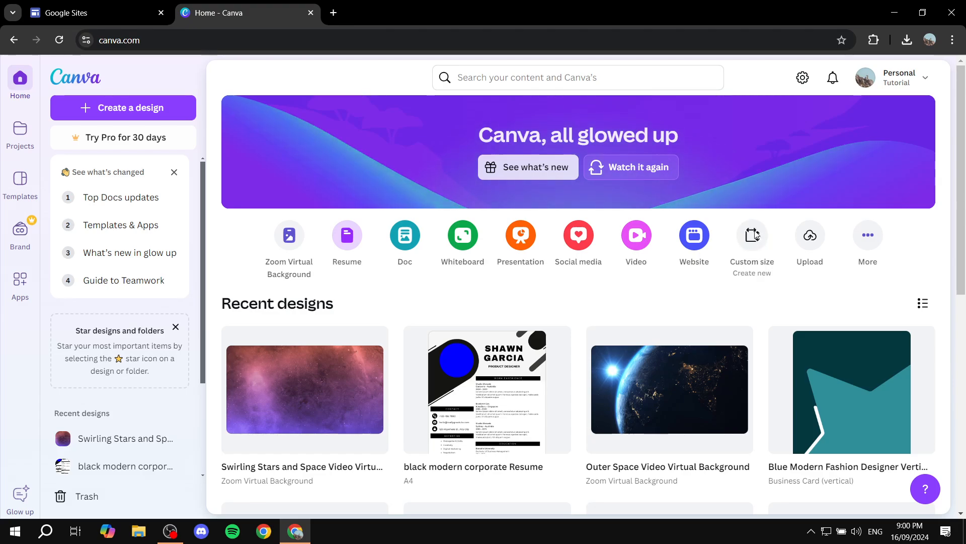
# - Create a new custom-size design 1500 px wide and 500 px high
pyautogui.click(755, 235)
pyautogui.moveTo(410, 182); pyautogui.dragTo(309, 237)
pyautogui.click(527, 179)
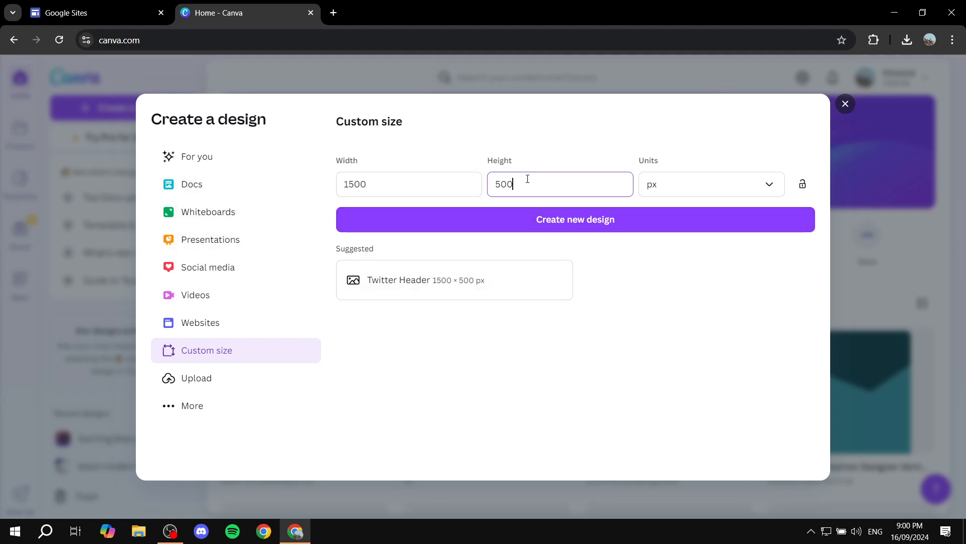
pyautogui.moveTo(514, 183); pyautogui.dragTo(447, 188)
pyautogui.click(496, 159)
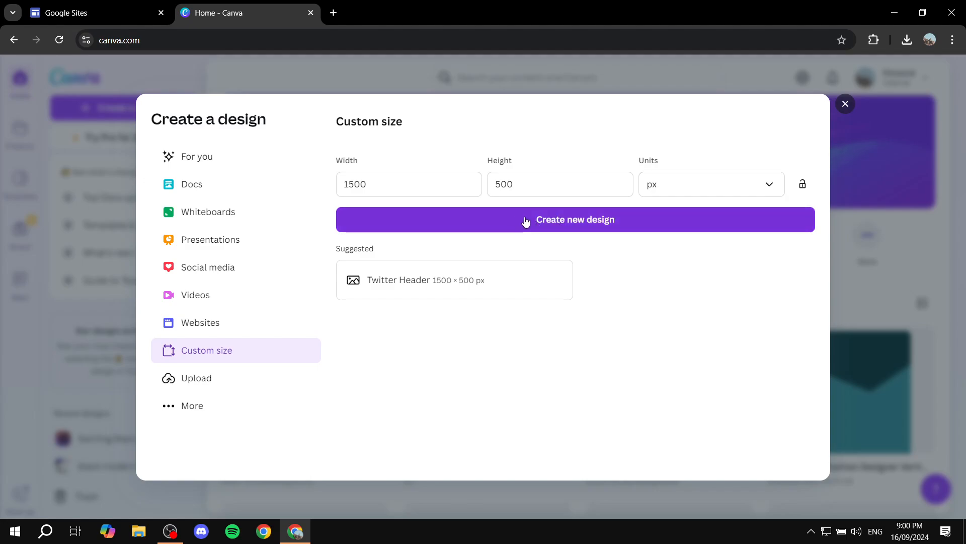
pyautogui.click(601, 221)
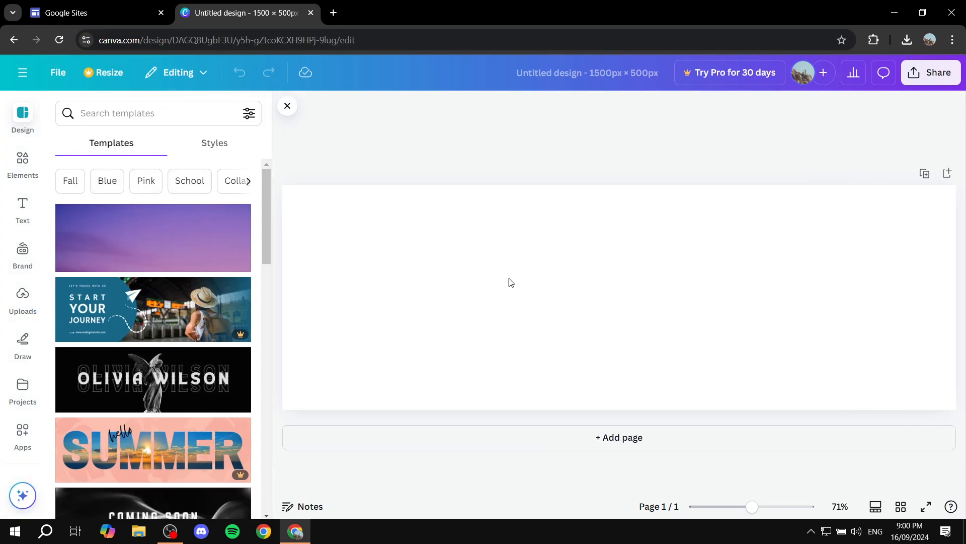
# - Search the templates for nature and apply the dark blue forest "WANDERLAND" template to the blank page
pyautogui.click(512, 296)
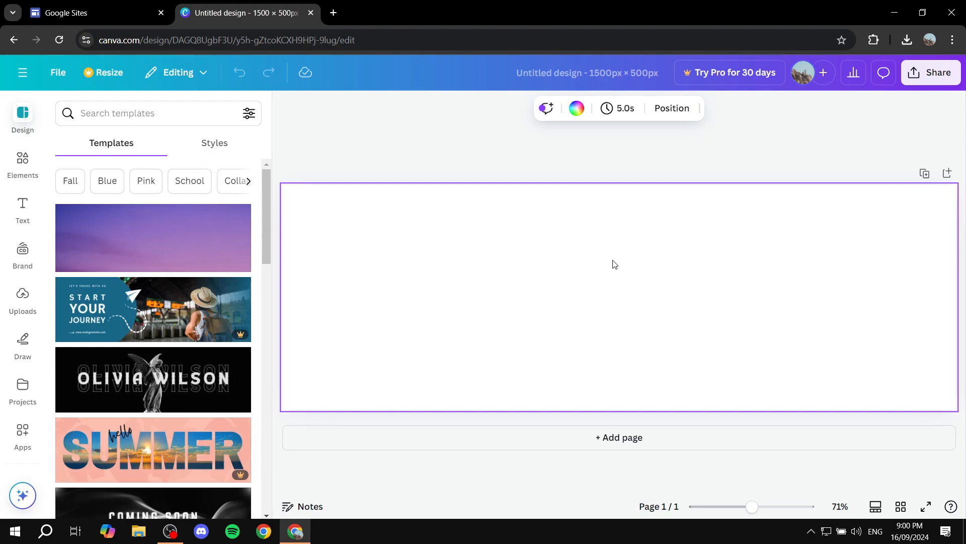
pyautogui.click(159, 114)
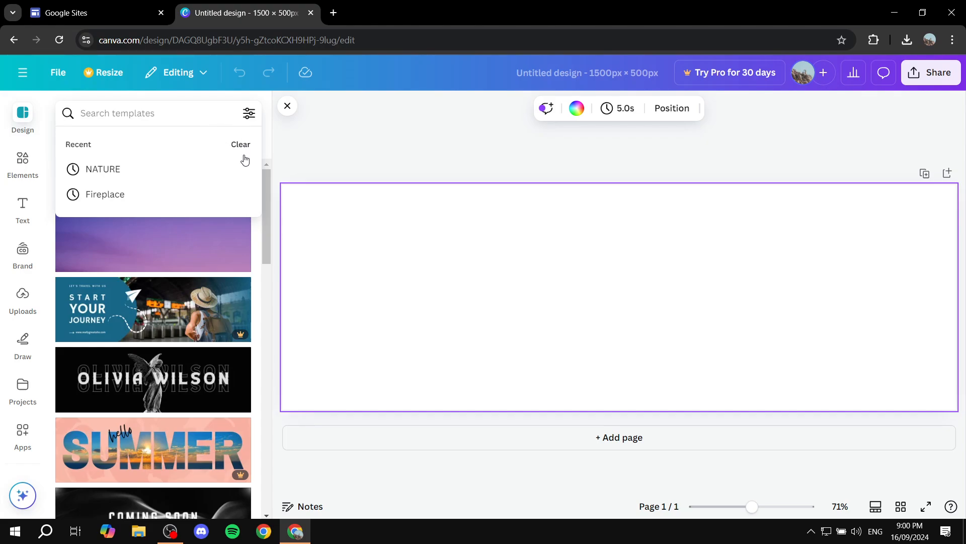
pyautogui.press('Escape')
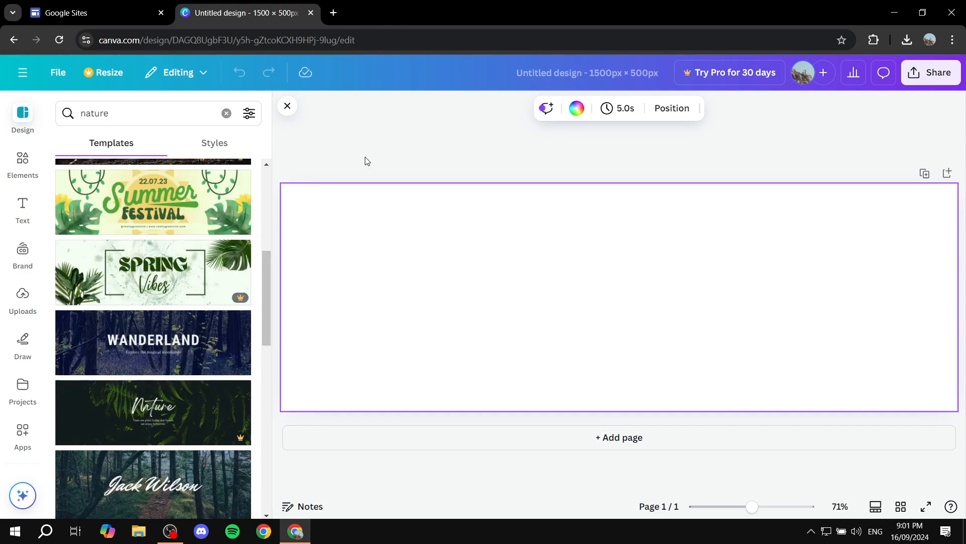
pyautogui.click(173, 346)
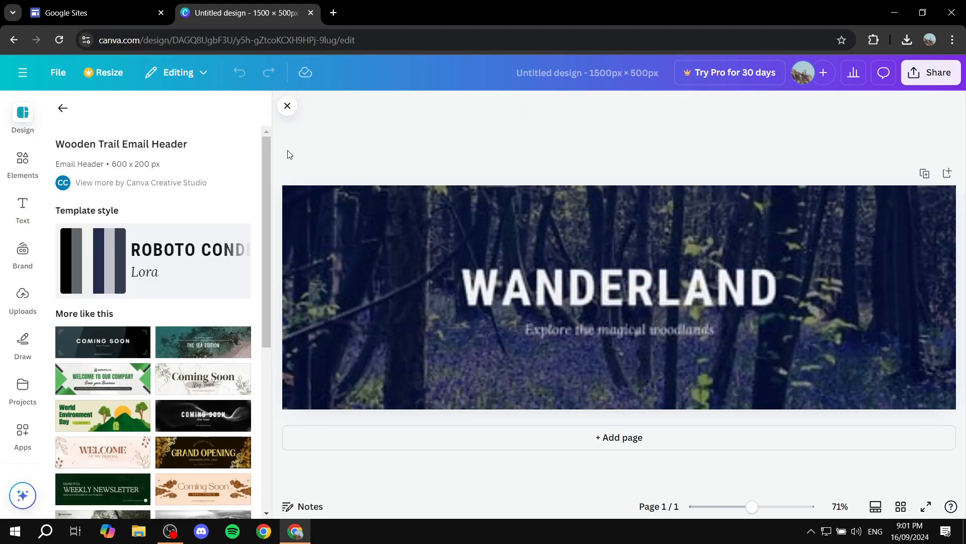
pyautogui.click(288, 107)
# - Set the forest image as the page background, replacing the existing background
pyautogui.click(362, 180)
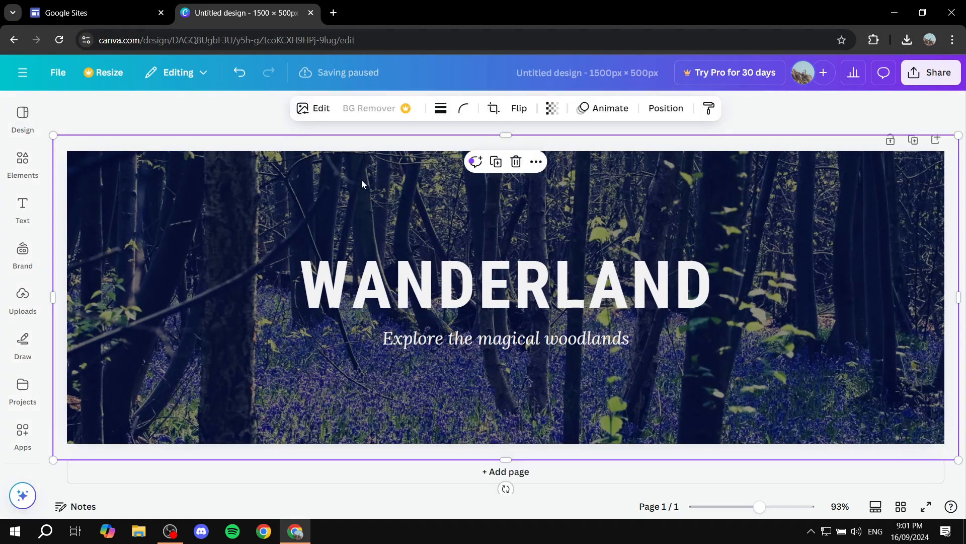
pyautogui.rightClick(593, 201)
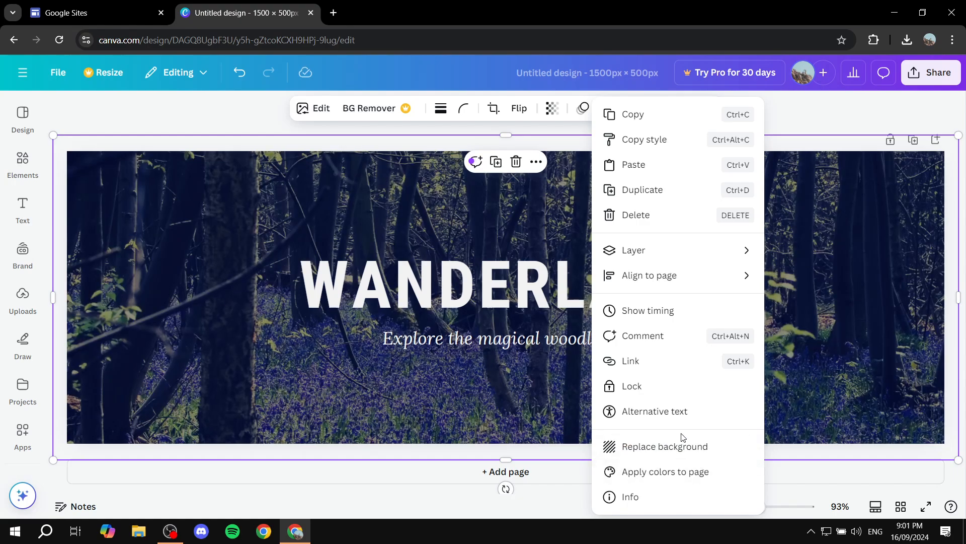
pyautogui.click(675, 447)
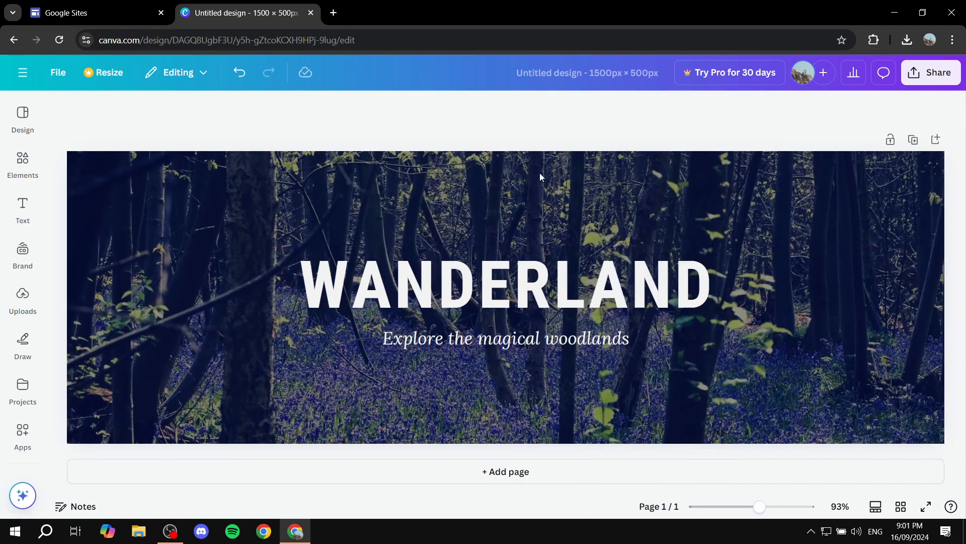
pyautogui.click(535, 158)
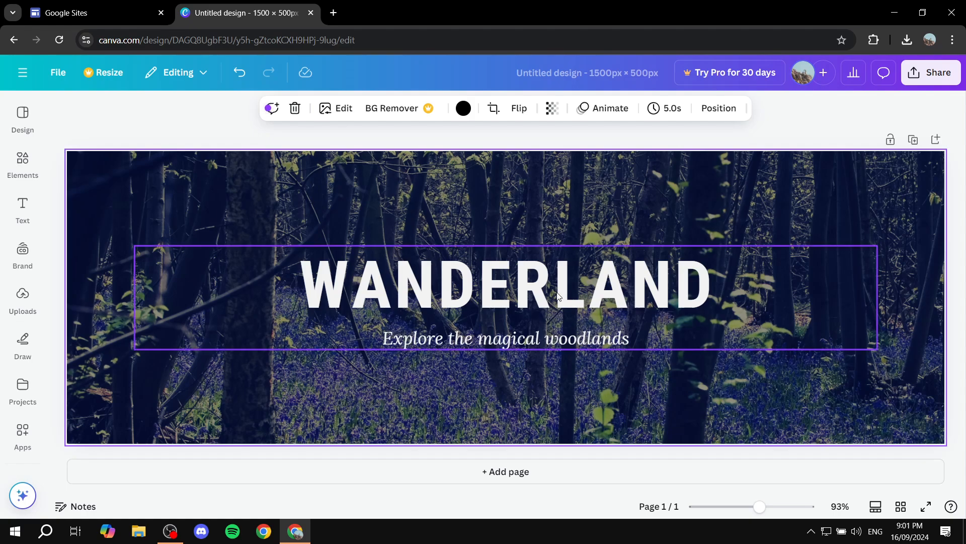
pyautogui.click(22, 207)
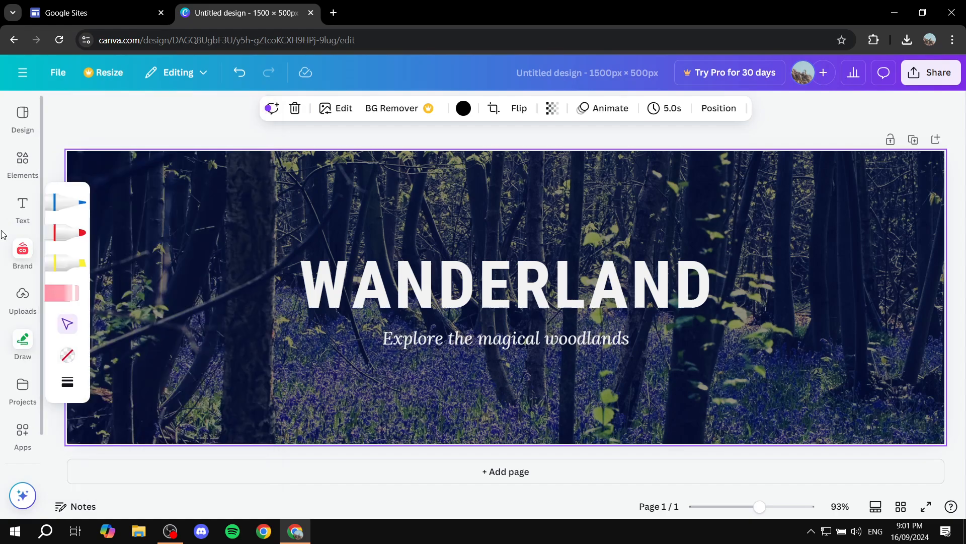
pyautogui.moveTo(20, 211)
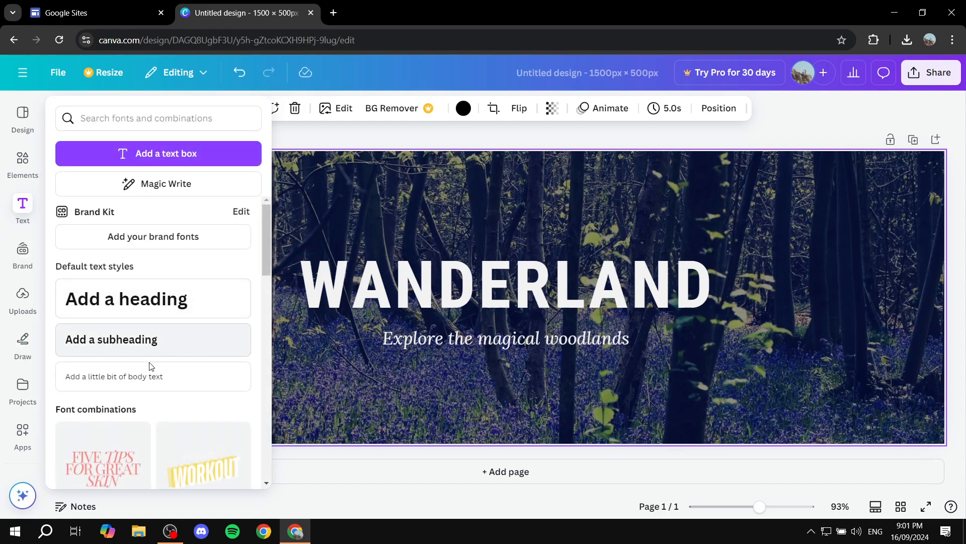
pyautogui.scroll(-4, 170, 348)
pyautogui.scroll(-3, 177, 339)
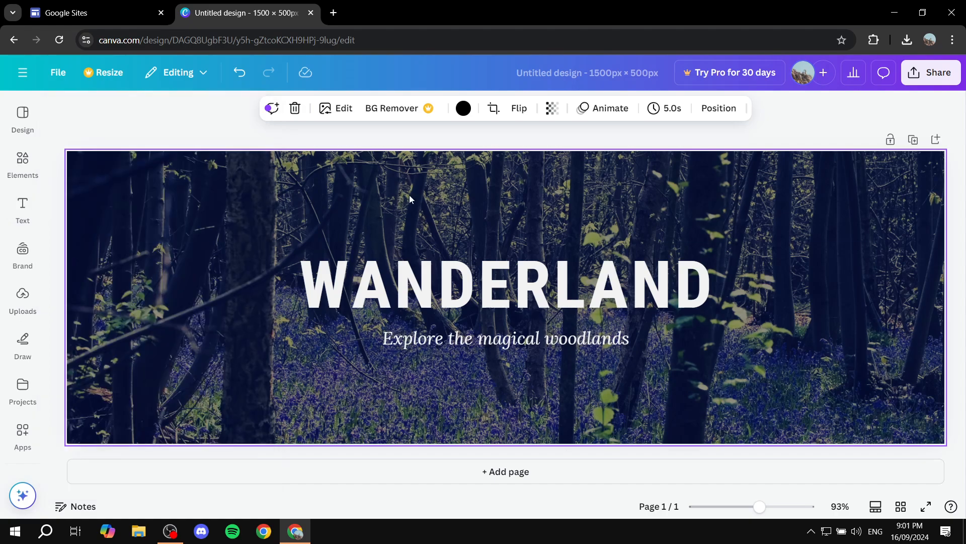
# - Replace the "WANDERLAND" heading text with "TEST TEXT"
pyautogui.click(699, 280)
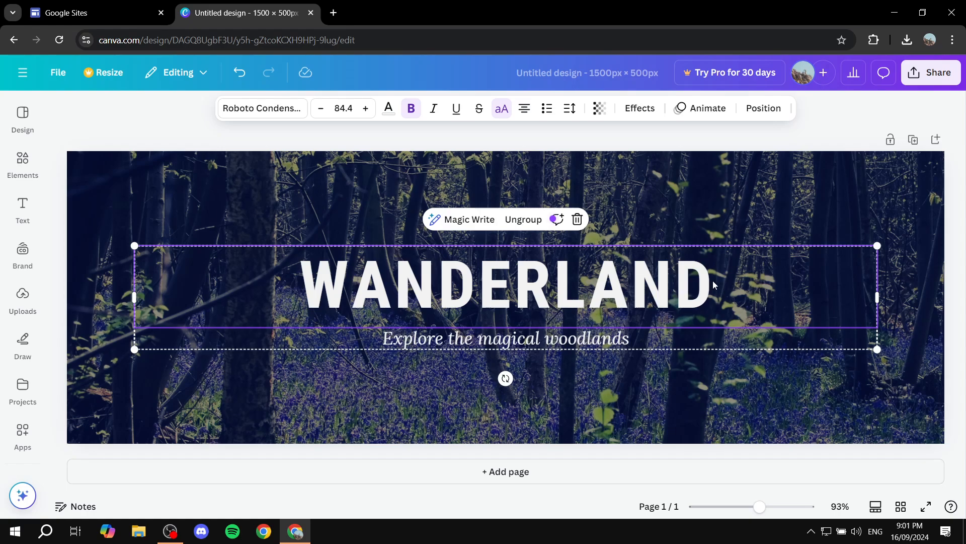
pyautogui.doubleClick(712, 279)
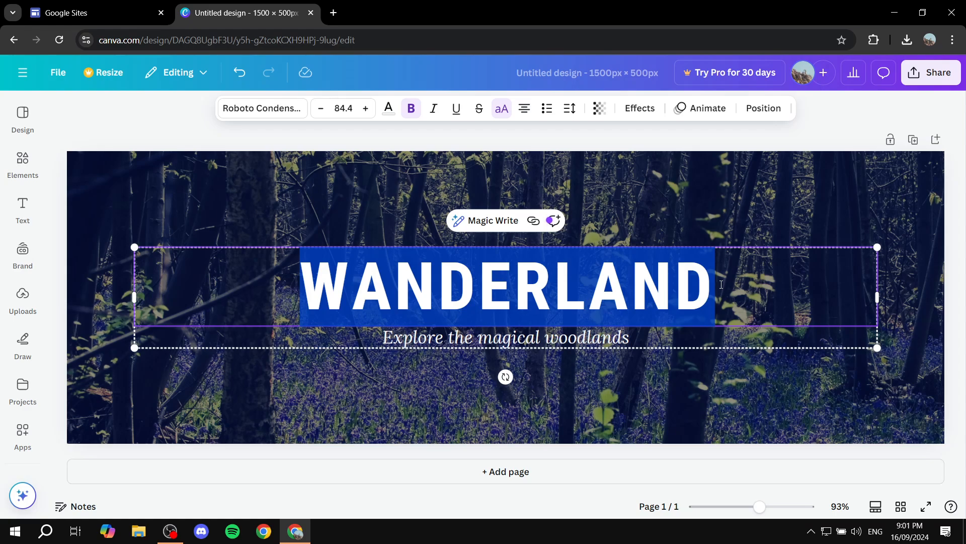
pyautogui.write('TEST')
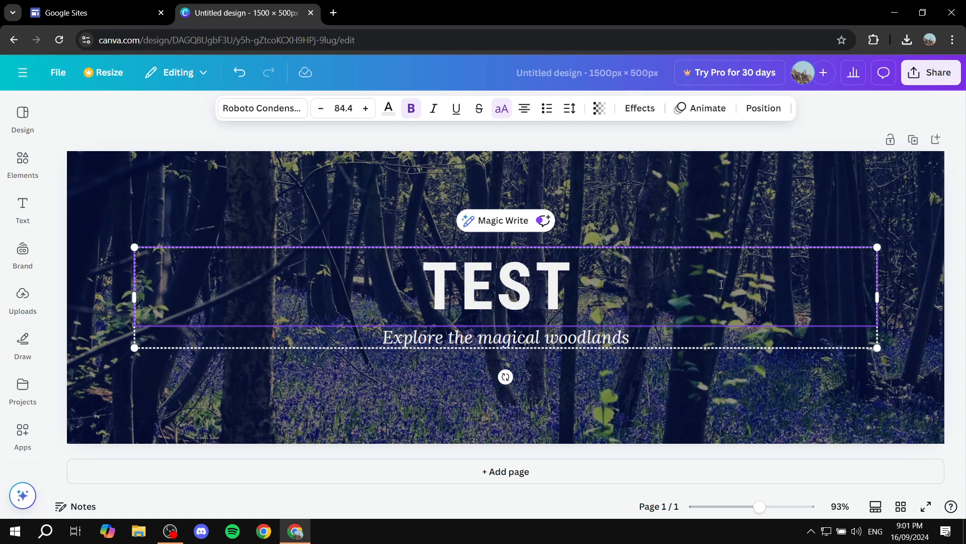
pyautogui.write(' TEXT')
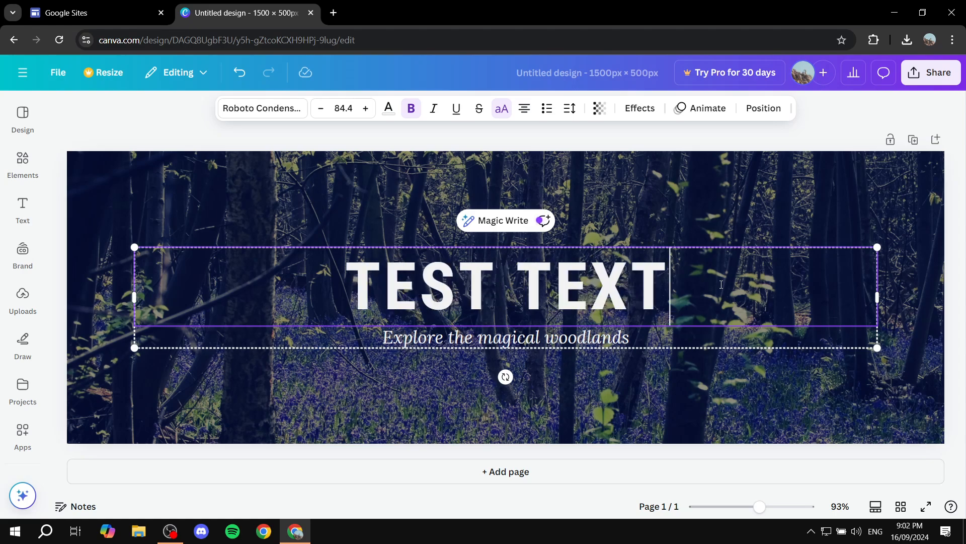
# - Replace the subtitle below the heading with "Change this text as well"
pyautogui.click(663, 345)
pyautogui.click(635, 336)
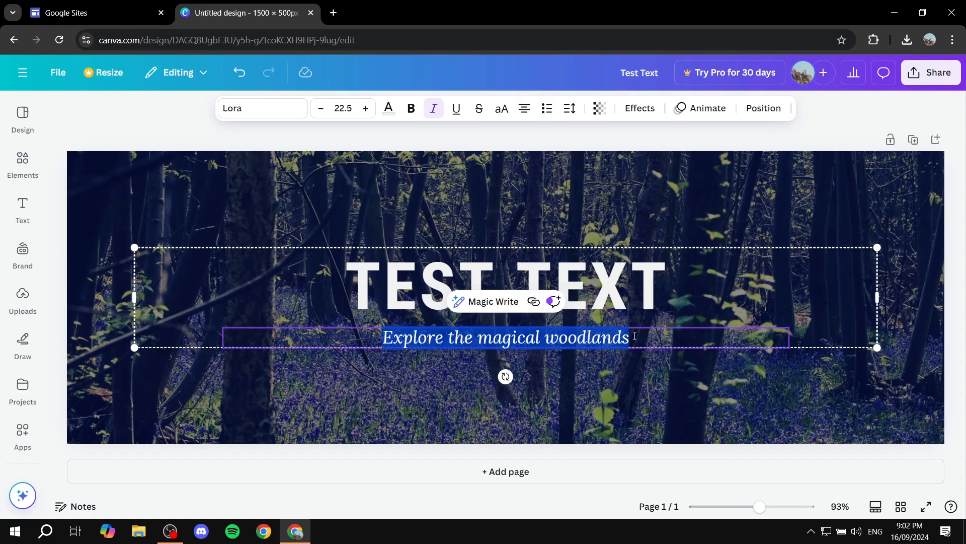
pyautogui.write('Change ')
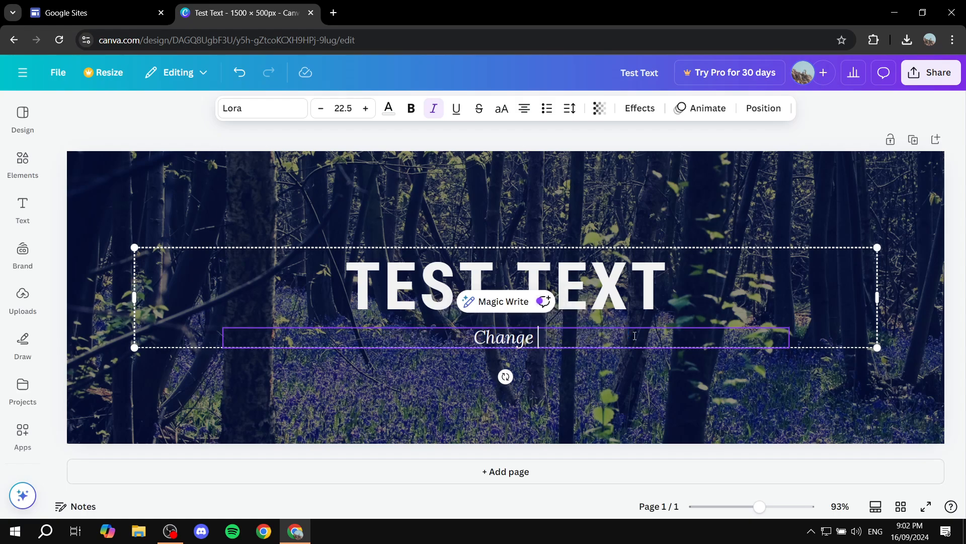
pyautogui.write('this text as well')
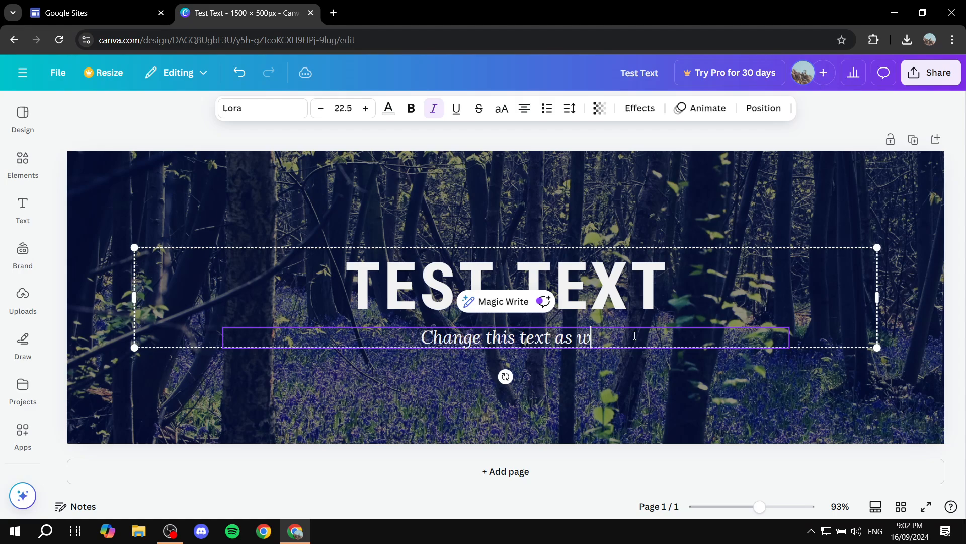
pyautogui.click(627, 384)
# - Browse the Shapes category of the elements library and add an upright triangle to the banner
pyautogui.click(20, 165)
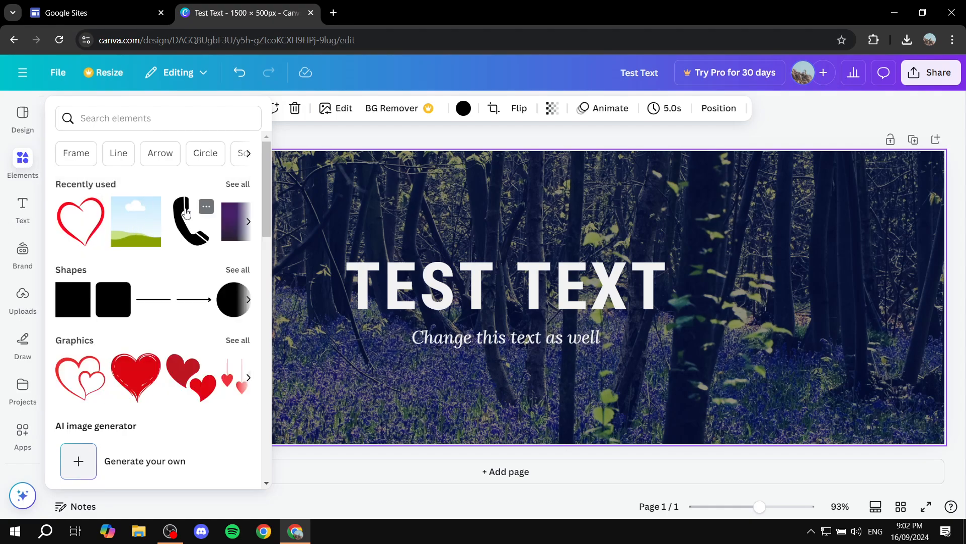
pyautogui.click(155, 115)
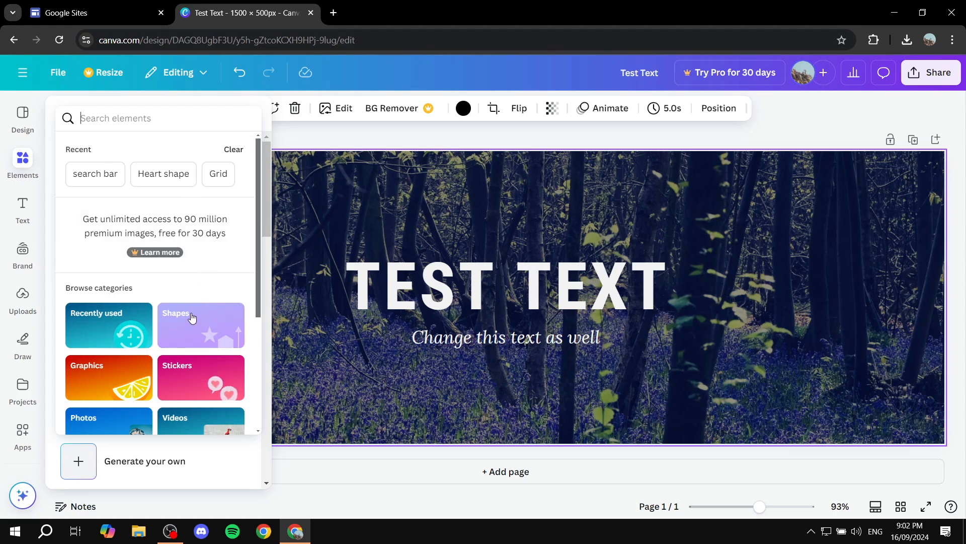
pyautogui.scroll(-4, 197, 253)
pyautogui.scroll(2, 202, 254)
pyautogui.click(201, 255)
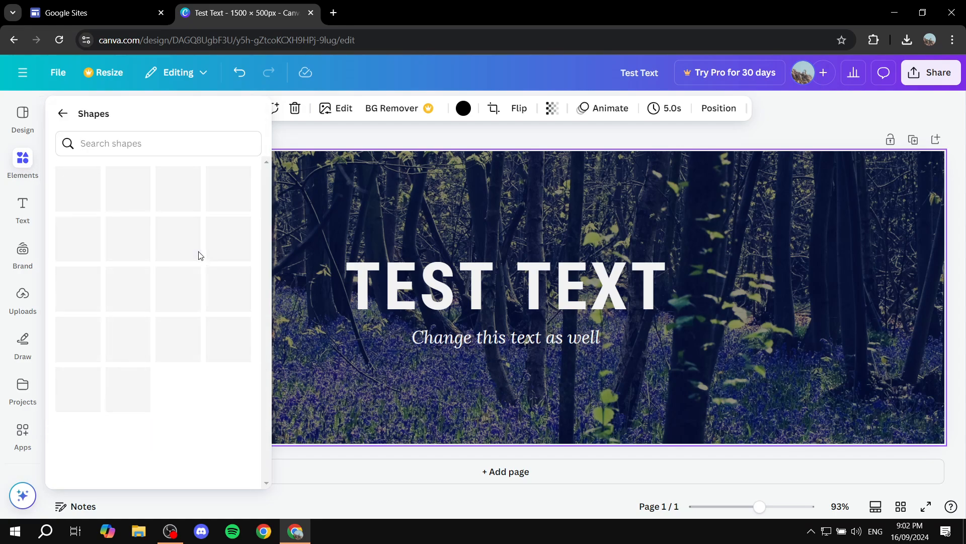
pyautogui.scroll(-7, 178, 312)
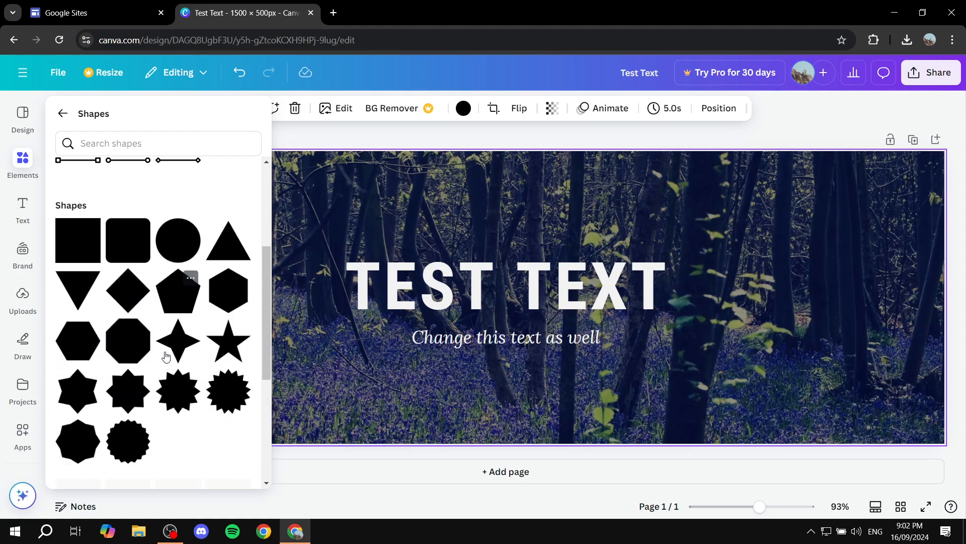
pyautogui.scroll(3, 190, 273)
pyautogui.scroll(-5, 192, 274)
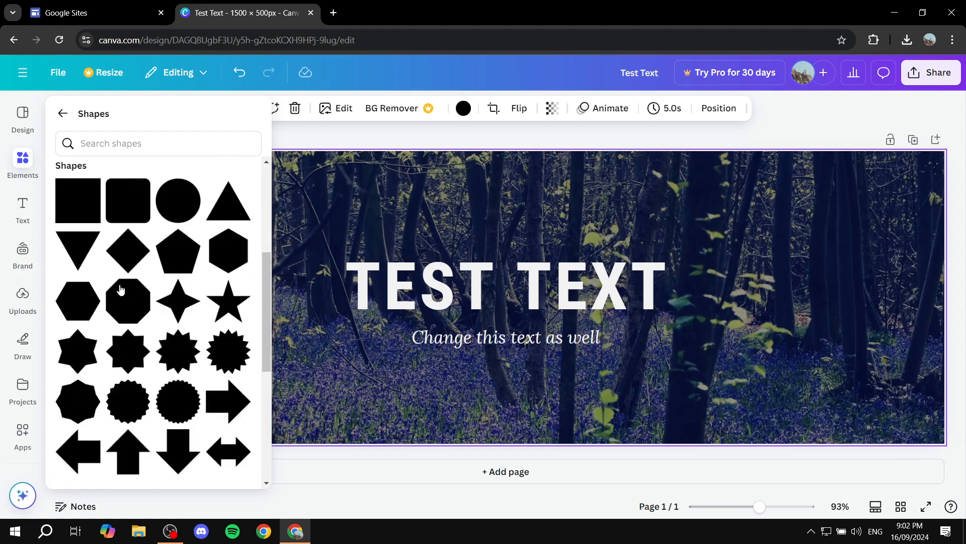
pyautogui.scroll(7, 211, 302)
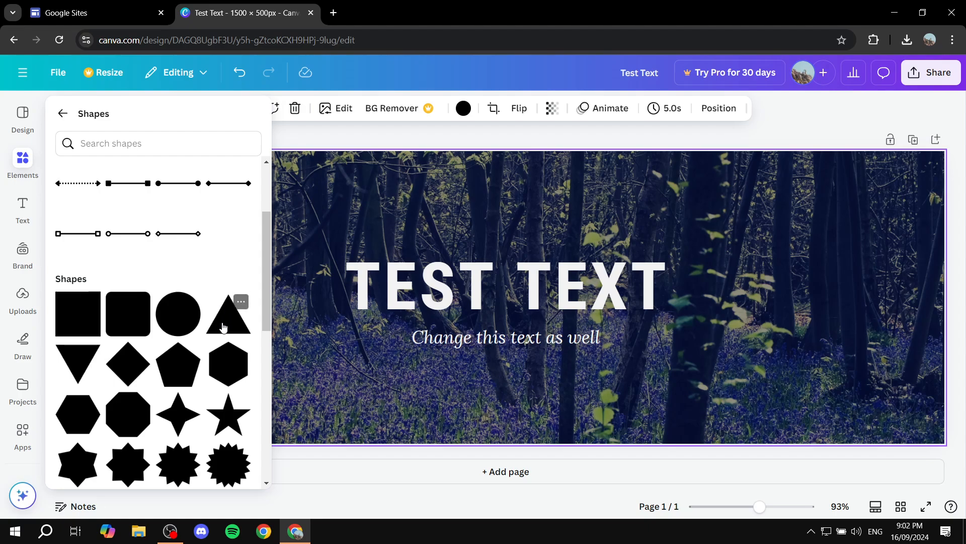
pyautogui.click(217, 308)
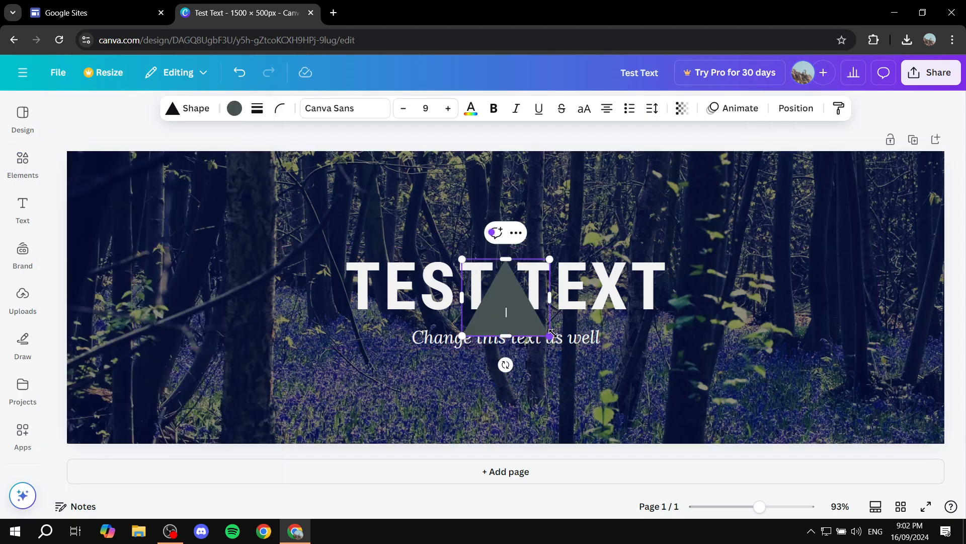
# - Enlarge the triangle to about 383 × 335 px and send it backward behind the banner text
pyautogui.moveTo(549, 335); pyautogui.dragTo(613, 391)
pyautogui.moveTo(460, 257); pyautogui.dragTo(371, 216)
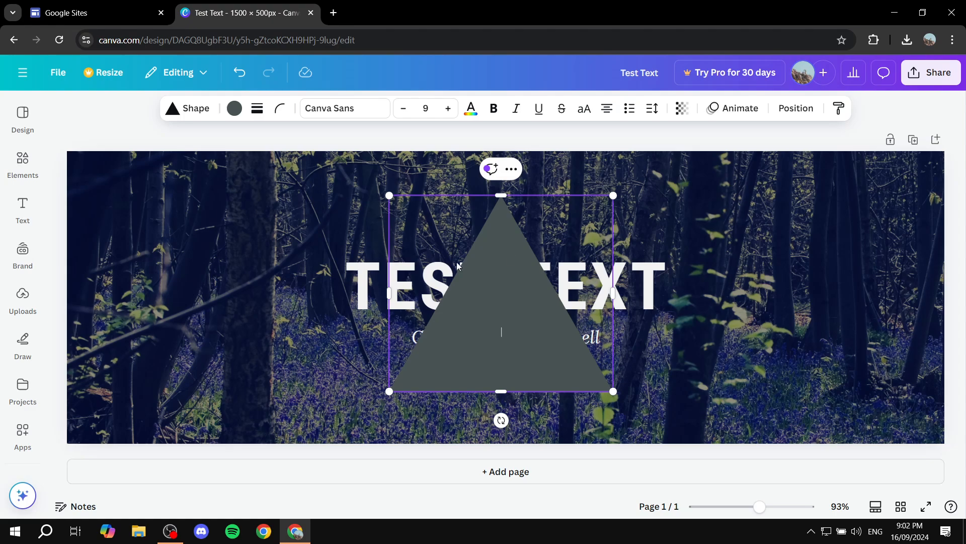
pyautogui.click(795, 109)
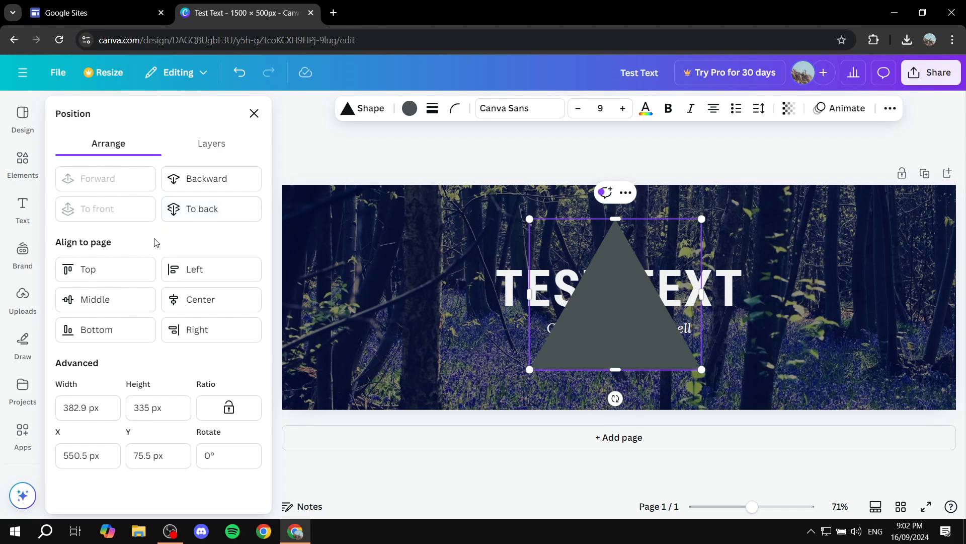
pyautogui.click(196, 180)
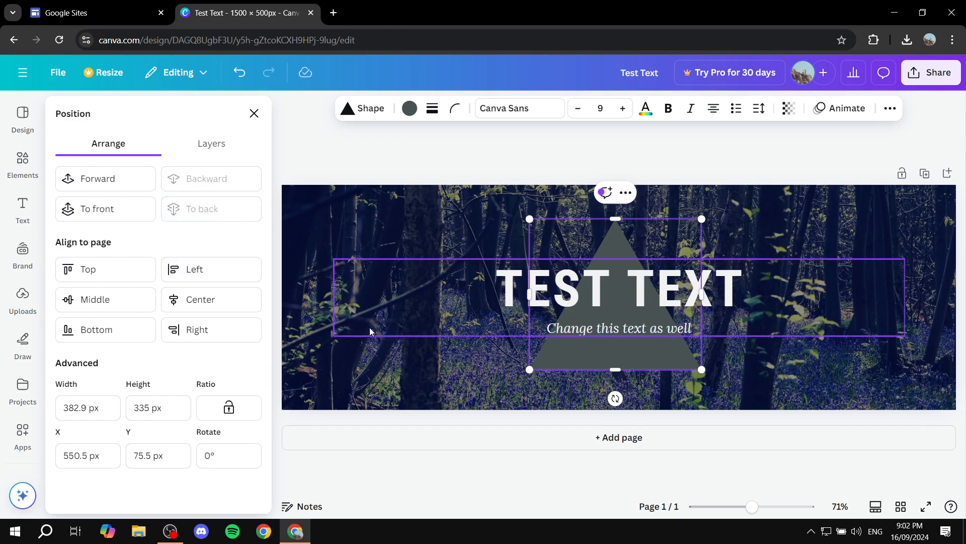
pyautogui.click(405, 372)
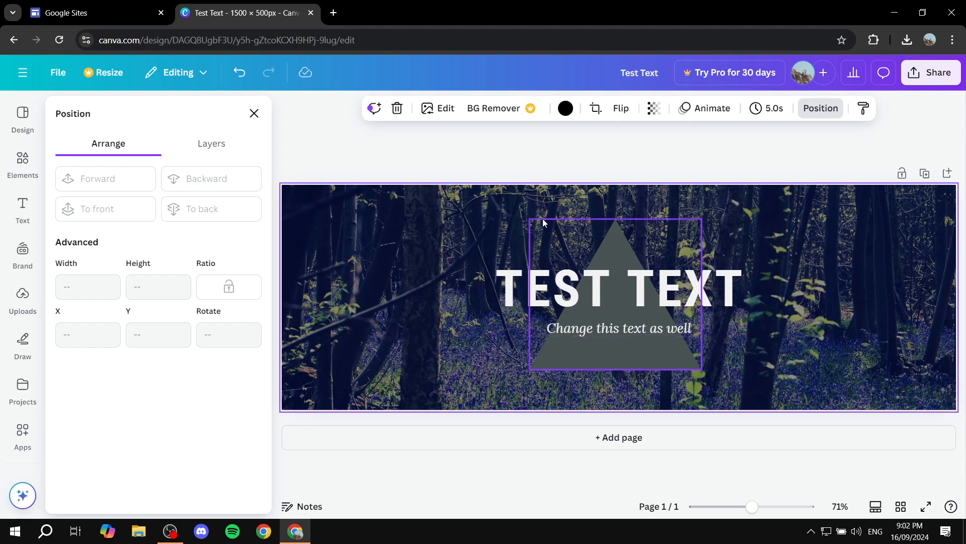
# - Download the finished banner design as a PNG file
pyautogui.click(924, 75)
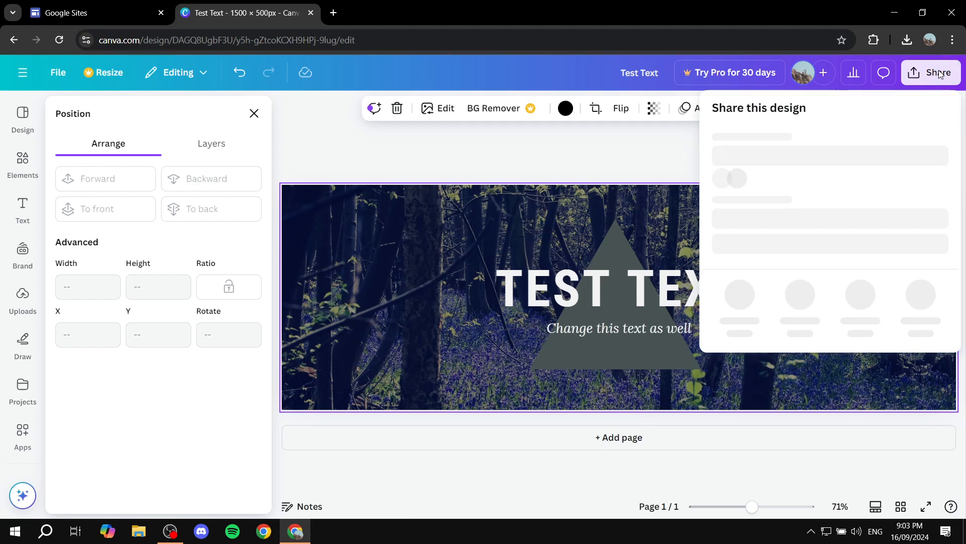
pyautogui.click(739, 334)
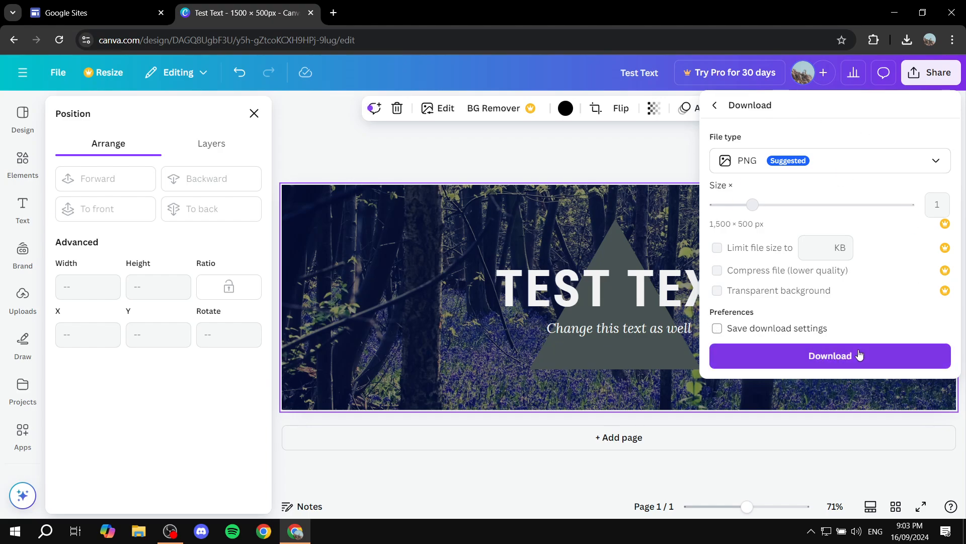
pyautogui.click(836, 350)
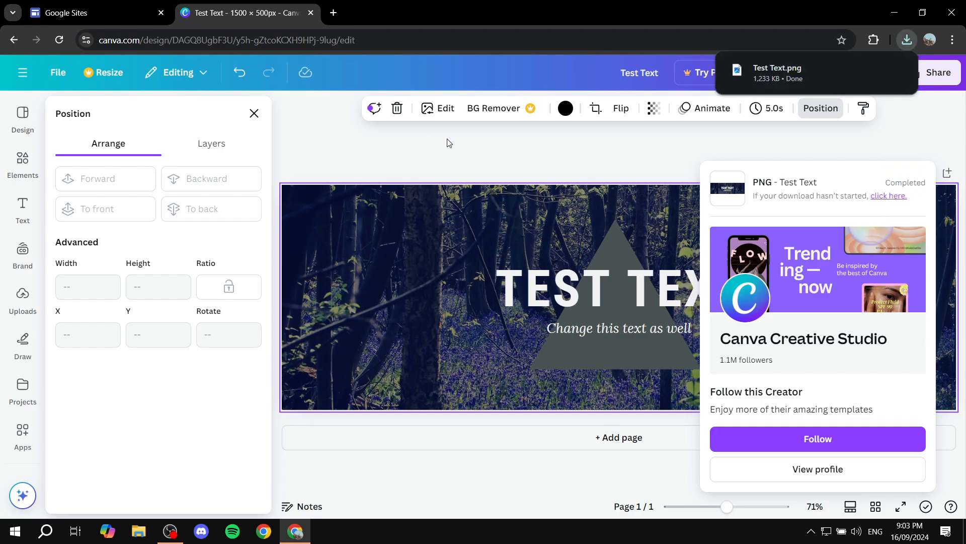
# - Open the folder holding the downloaded Test Text.png and move the file to the Desktop
pyautogui.click(874, 69)
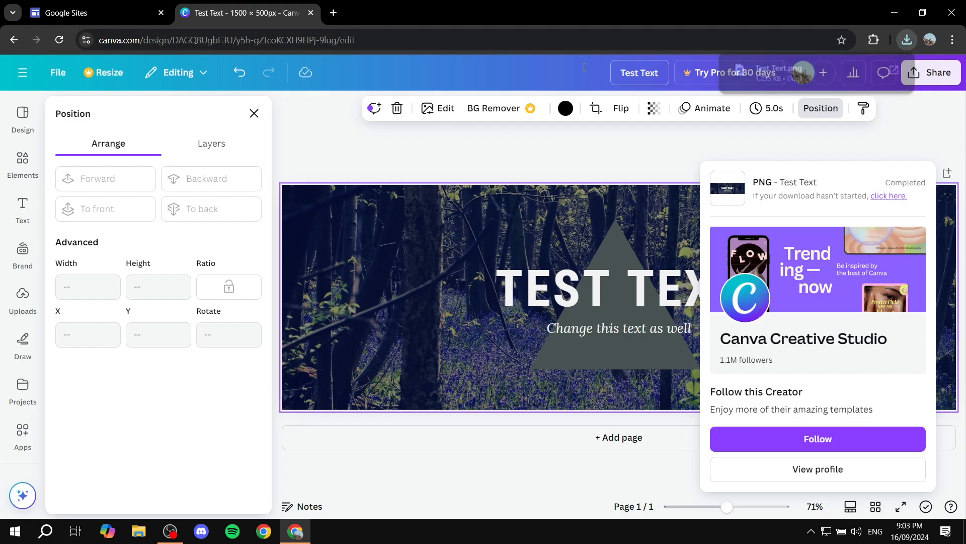
pyautogui.moveTo(327, 93); pyautogui.dragTo(457, 313)
pyautogui.click(295, 531)
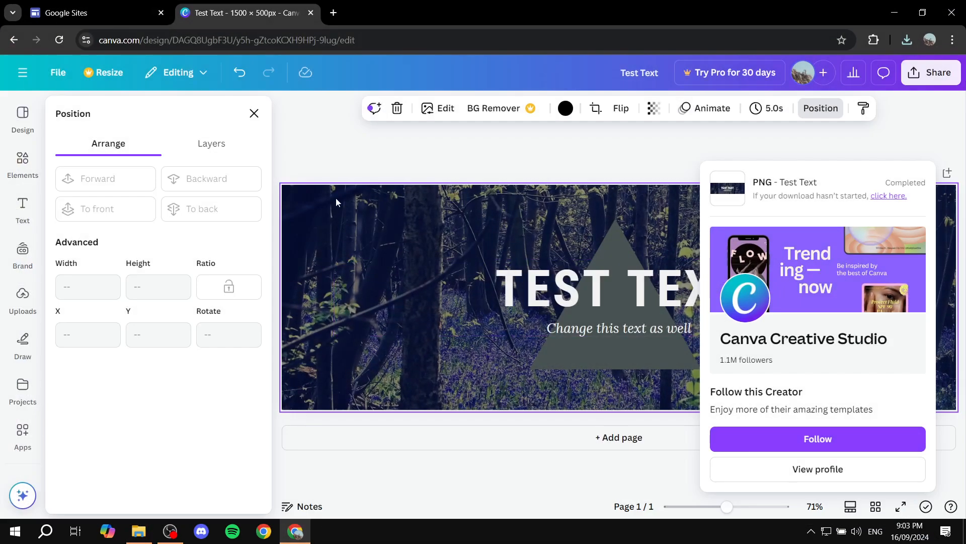
# - Switch to the My Blog site in Google Sites and upload Test Text.png from the Desktop as the header image
pyautogui.click(96, 12)
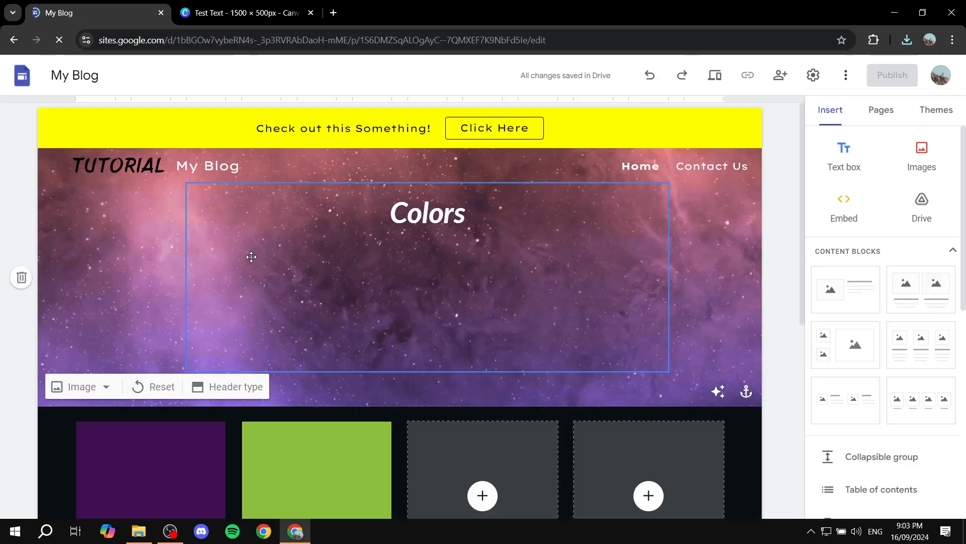
pyautogui.click(251, 256)
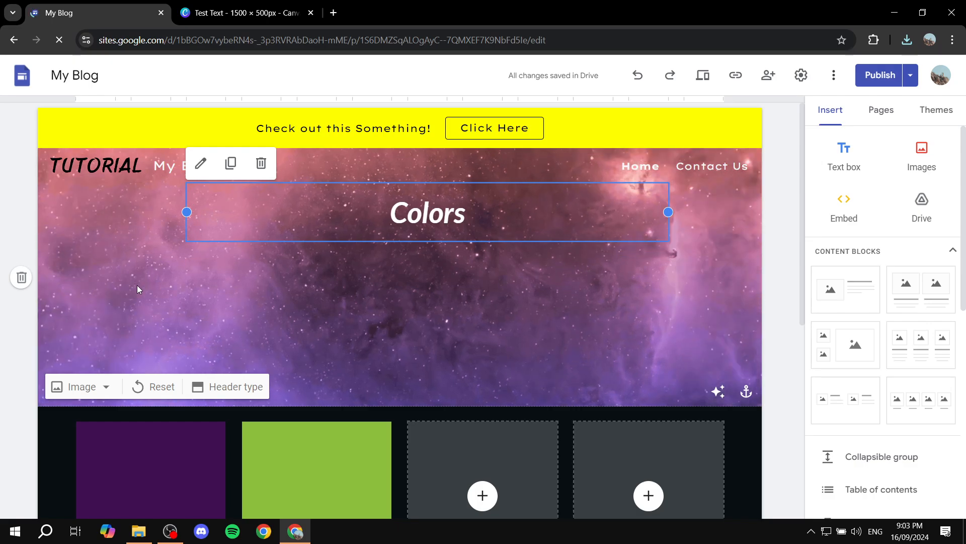
pyautogui.click(92, 392)
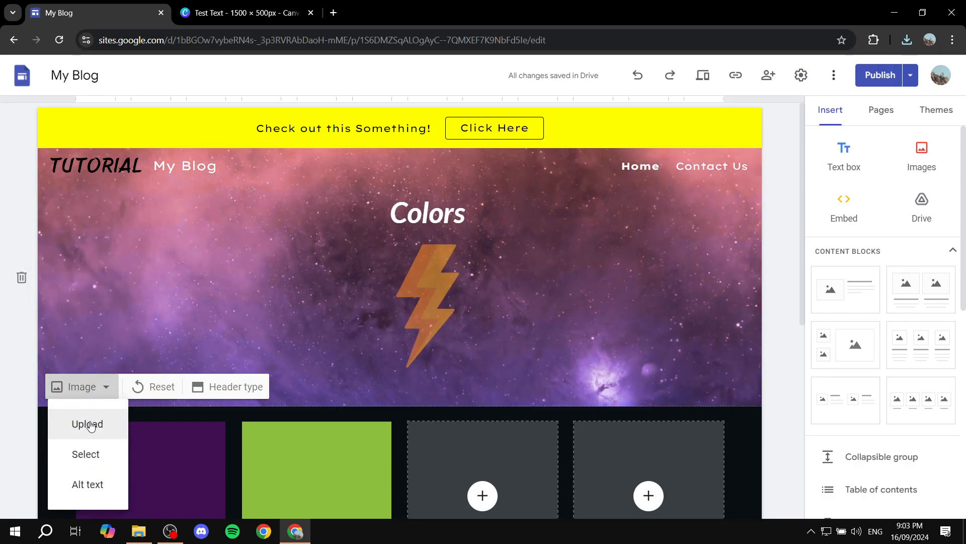
pyautogui.click(88, 424)
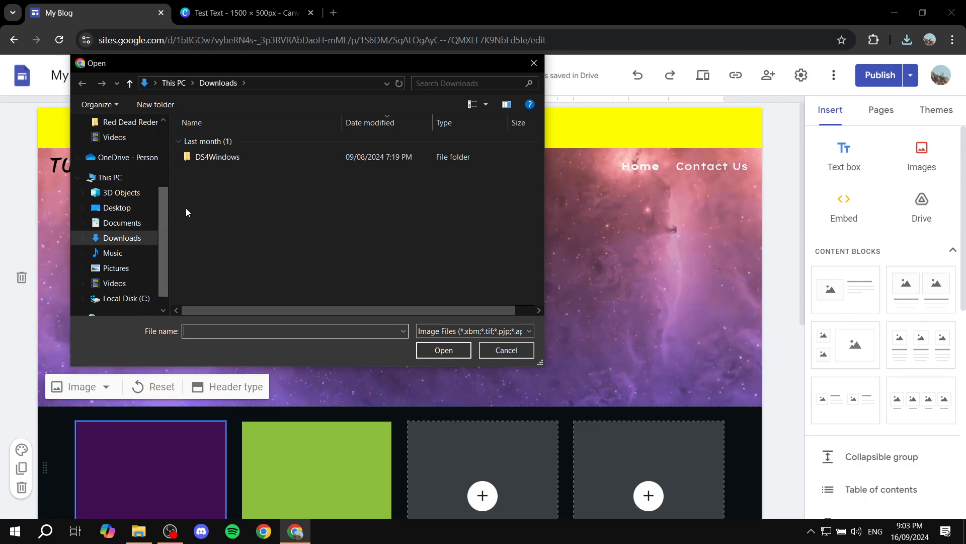
pyautogui.click(135, 207)
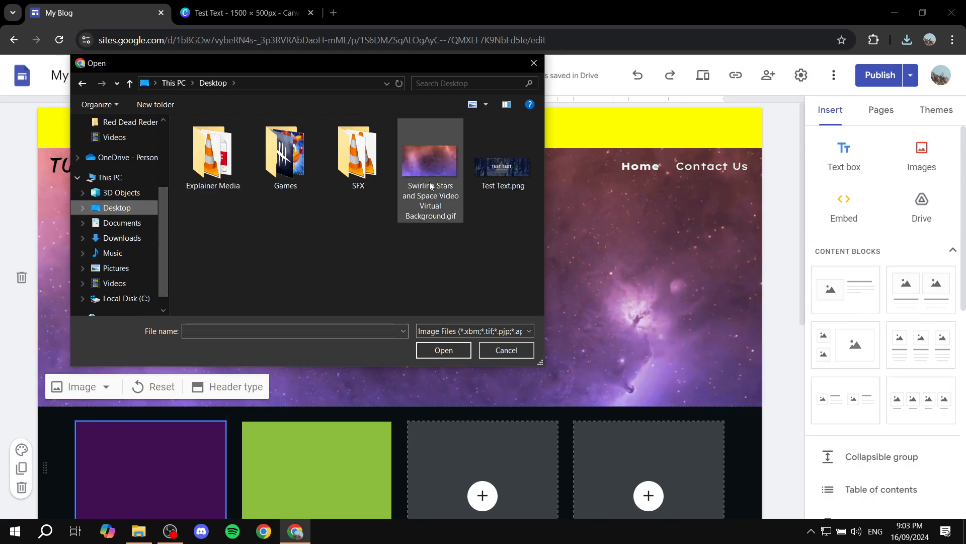
pyautogui.doubleClick(499, 170)
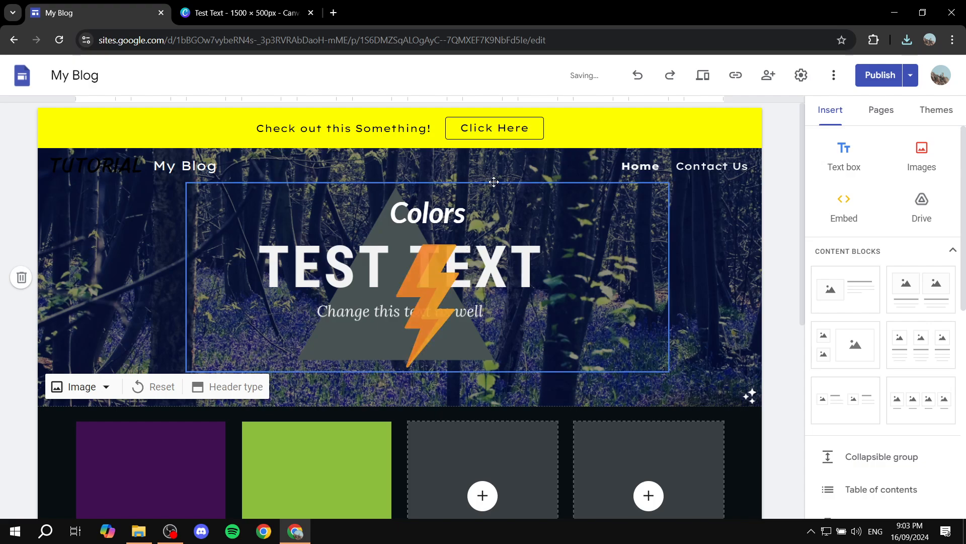
# - Remove the "Colors" title and the lightning bolt image from the header so only the banner remains
pyautogui.moveTo(466, 256); pyautogui.dragTo(390, 398)
pyautogui.scroll(10, 460, 294)
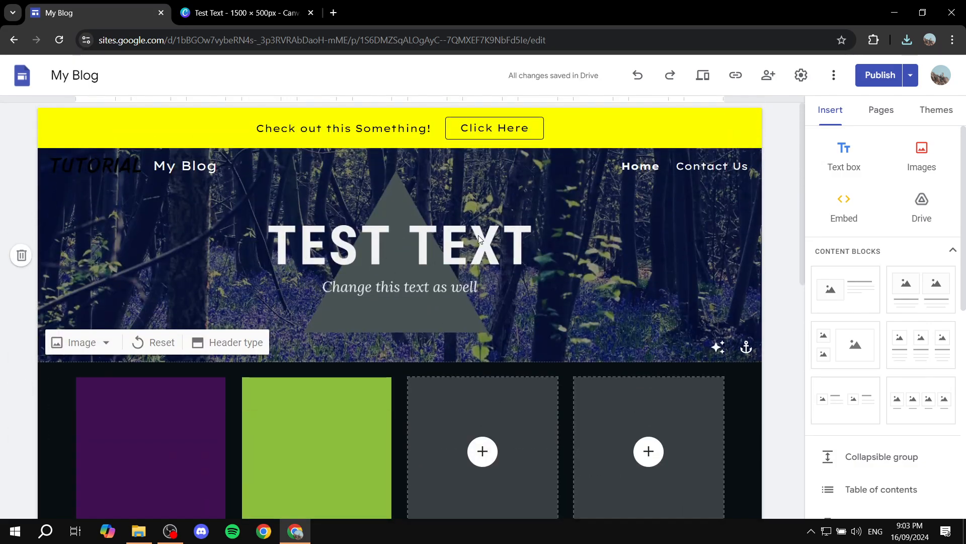
# - Toggle the header banner's readability adjustment off and back on to compare the two looks
pyautogui.click(717, 348)
pyautogui.click(718, 347)
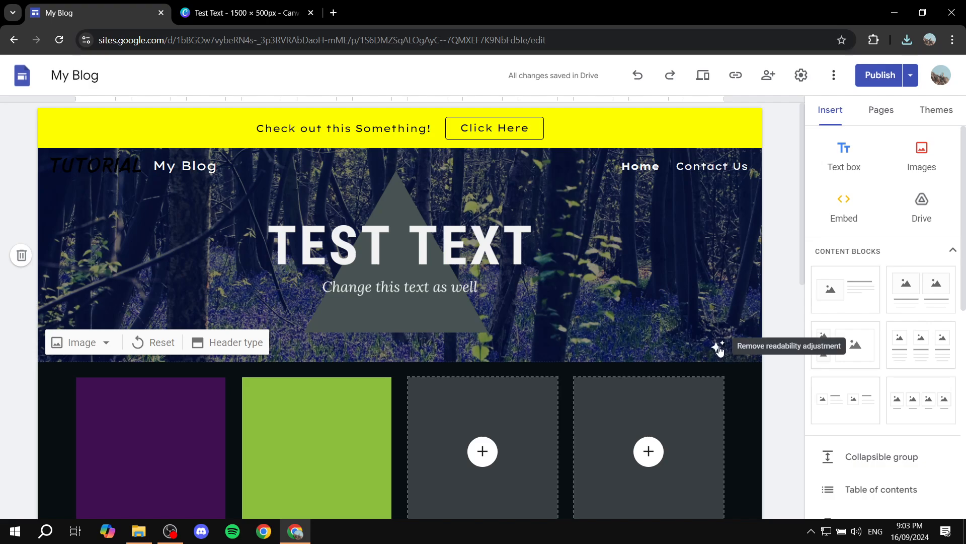
pyautogui.click(718, 347)
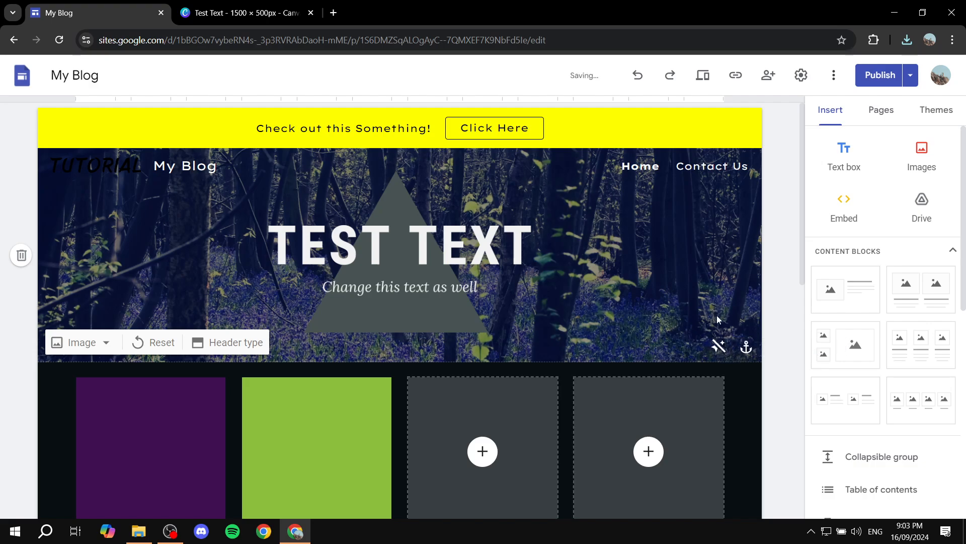
pyautogui.click(719, 347)
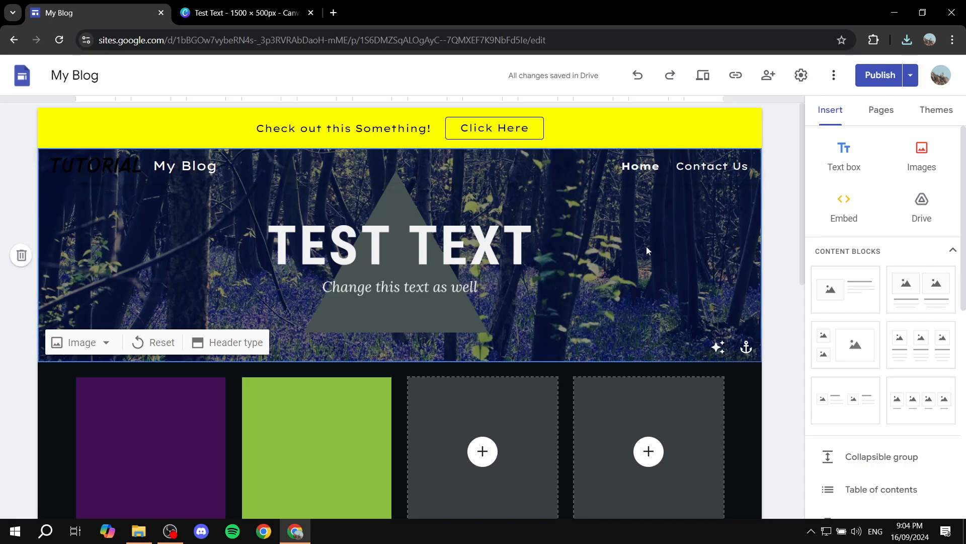
pyautogui.click(242, 12)
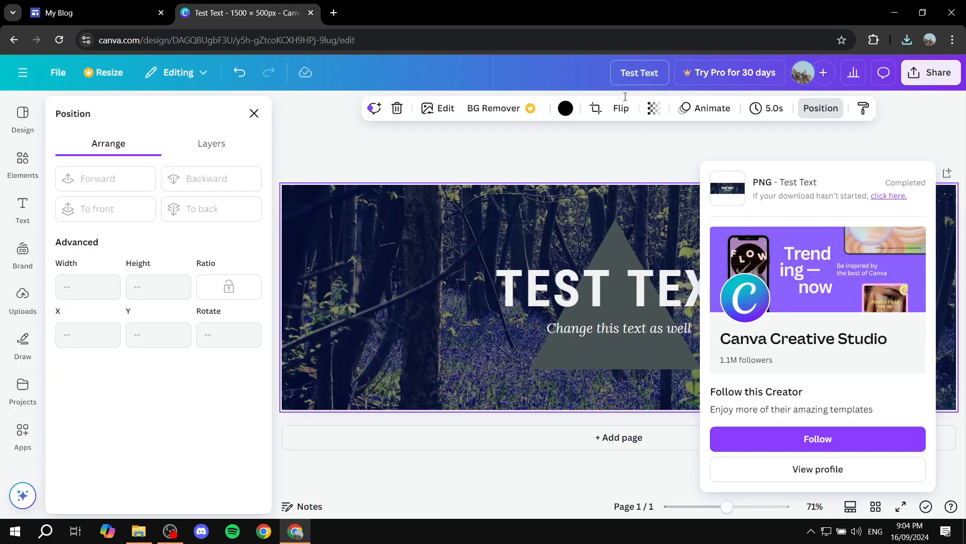
pyautogui.click(95, 13)
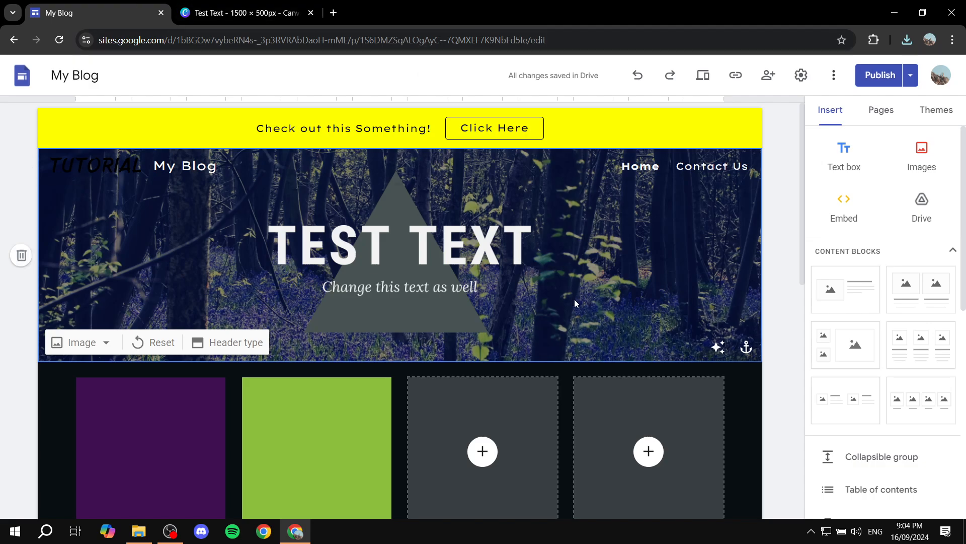